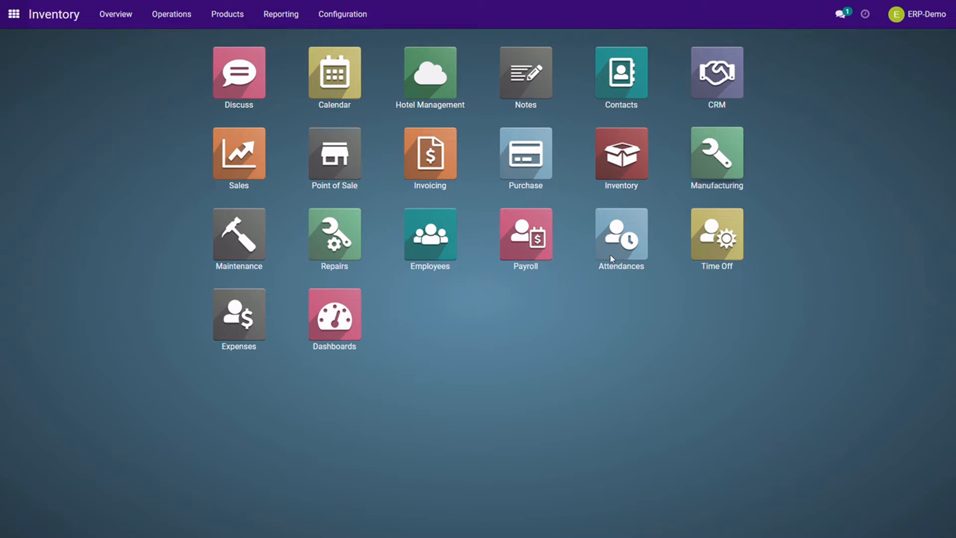
- Start a new bill of materials in Manufacturing for the Conference chair with a quantity of 5
click(704, 160)
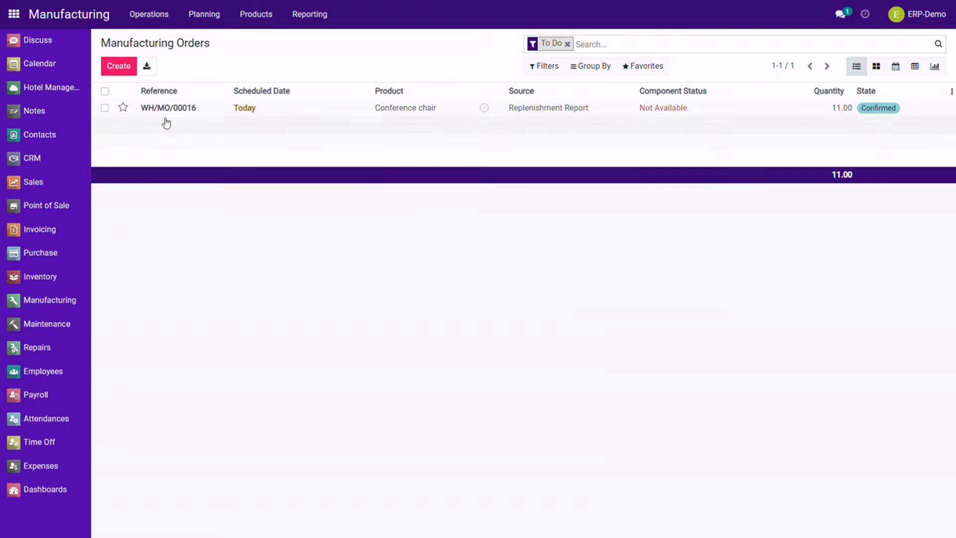
click(255, 15)
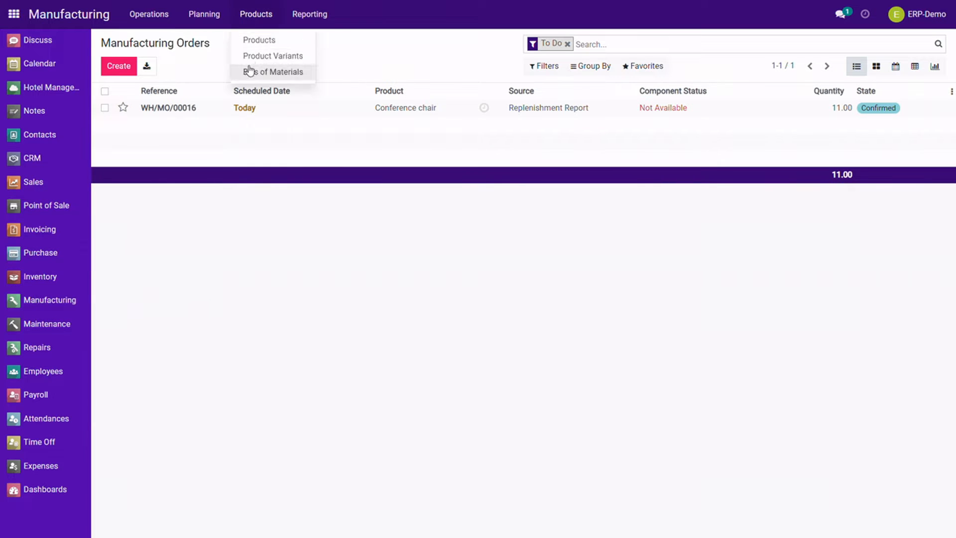
click(254, 71)
click(119, 65)
text(conf)
click(245, 168)
click(255, 193)
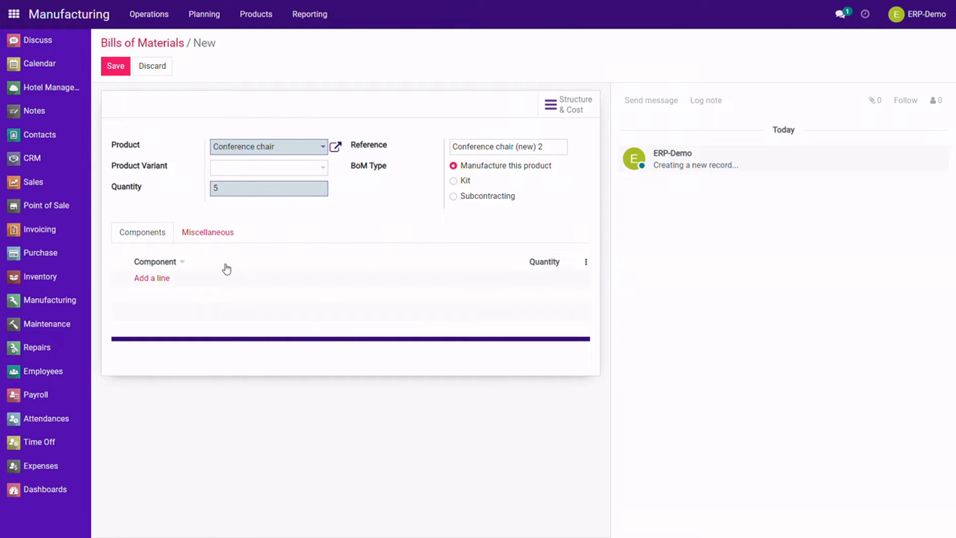
- Add Chair back and Chair seat as components of the bill of materials
click(249, 278)
text(Chair back)
click(323, 300)
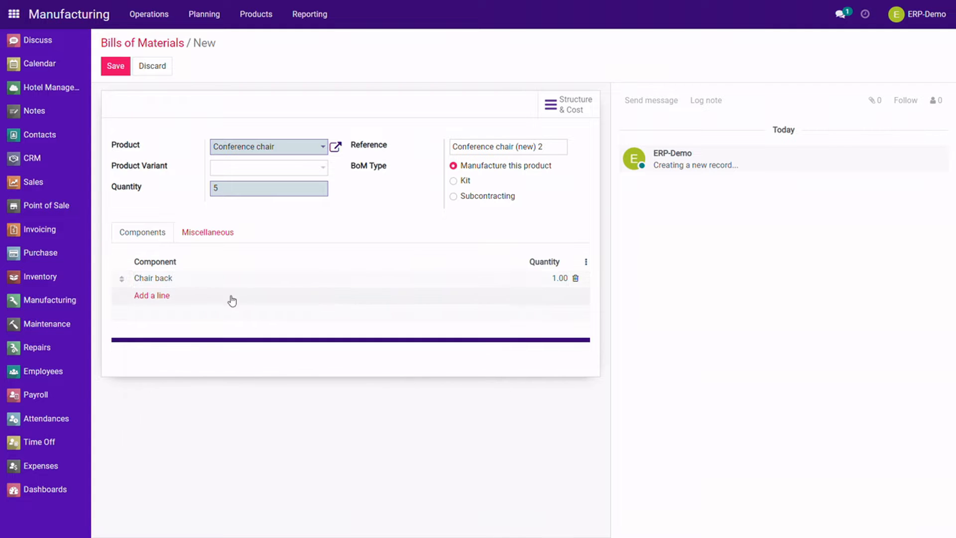
click(200, 301)
text(cHAIR)
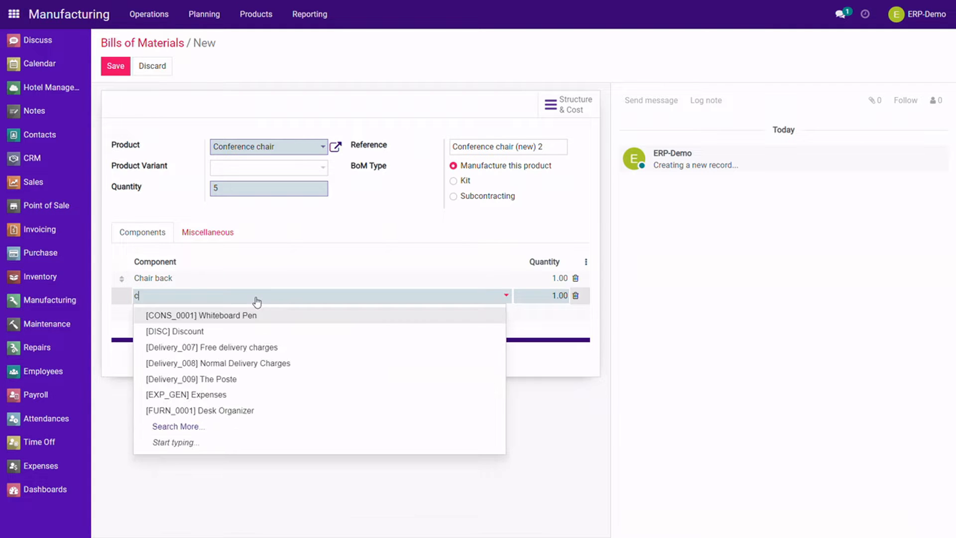
click(160, 313)
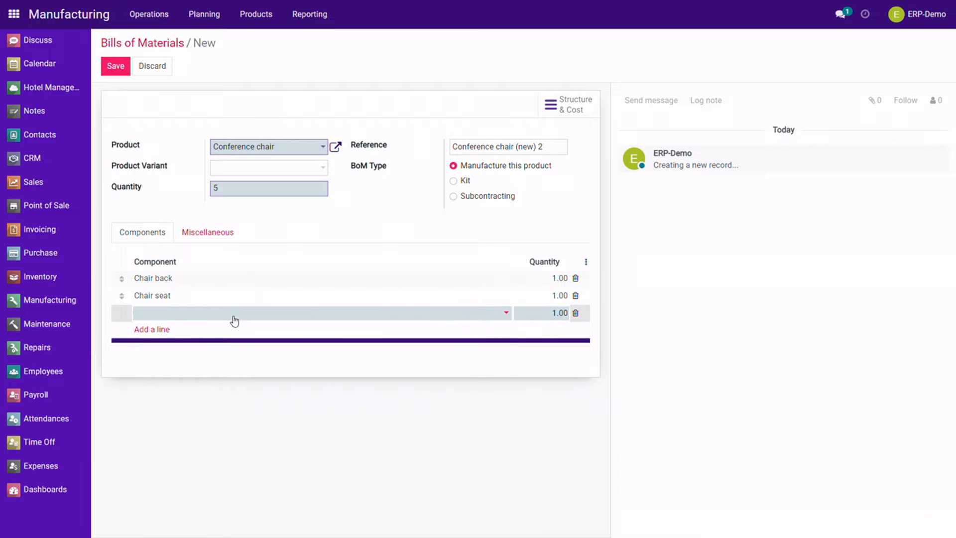
- Add the components Screw with quantity 10 and Bolt with quantity 5, and save the bill of materials
text(Sc)
click(238, 348)
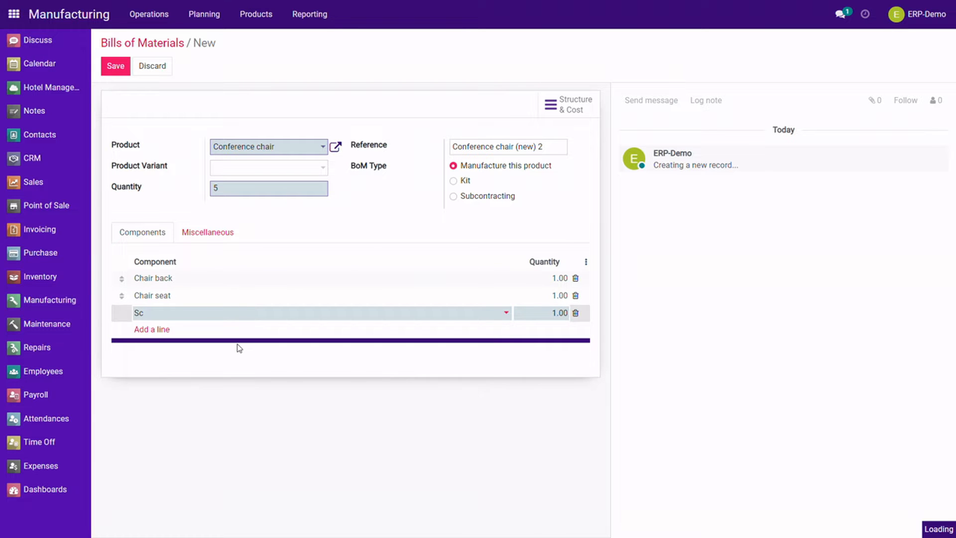
click(159, 329)
text(Bolt)
click(150, 348)
click(560, 316)
text(10)
key(Tab)
key(Tab)
text(5)
key(Tab)
click(631, 247)
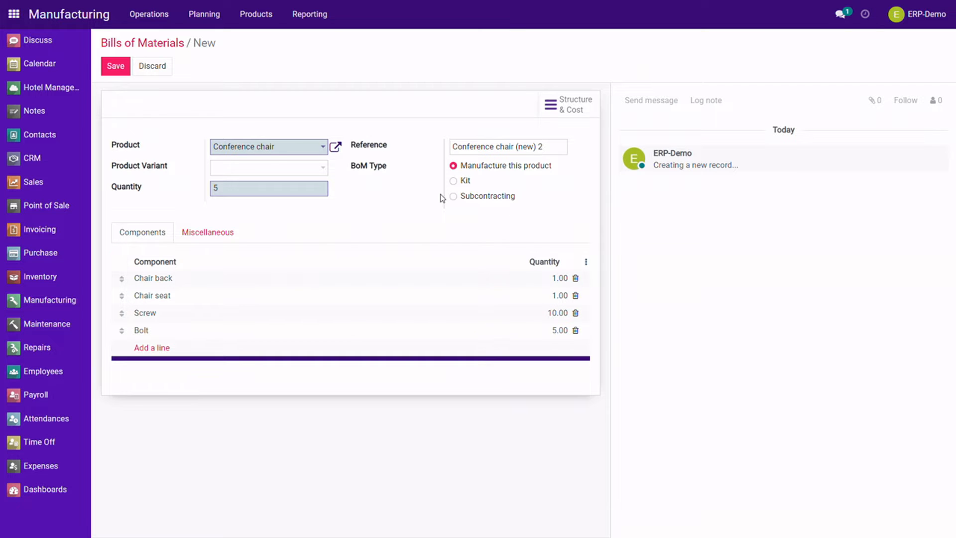
click(115, 67)
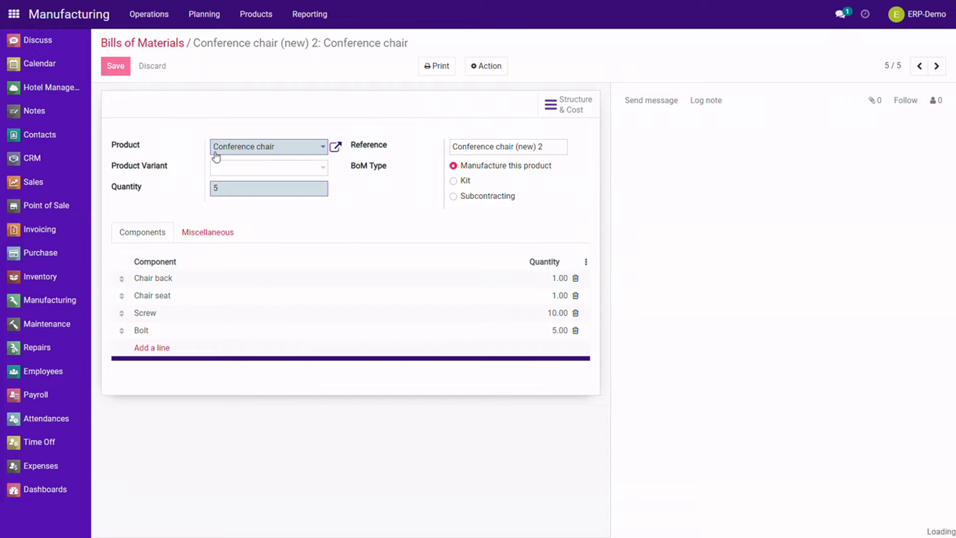
- Examine the Conference chair product's inventory routes and purchase vendor record
click(230, 146)
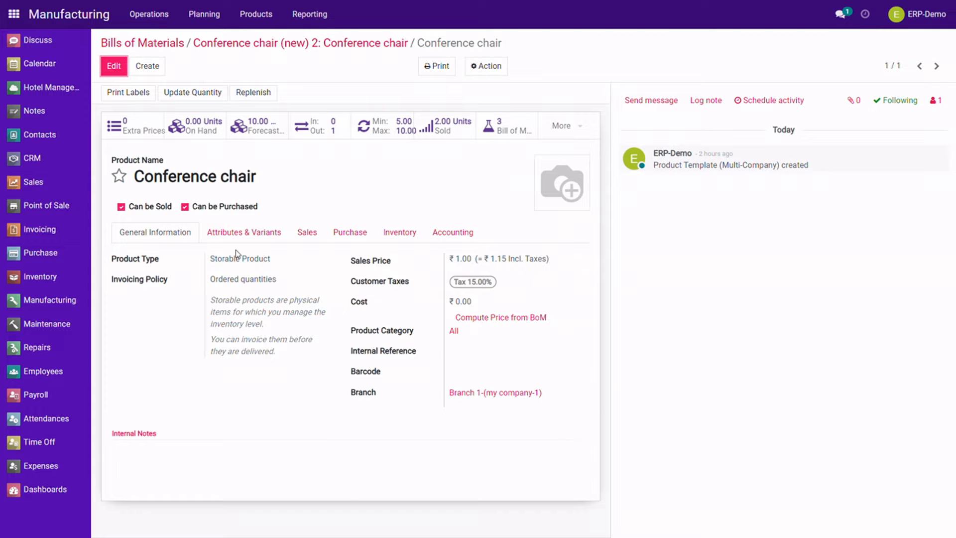
click(311, 232)
click(356, 233)
click(406, 238)
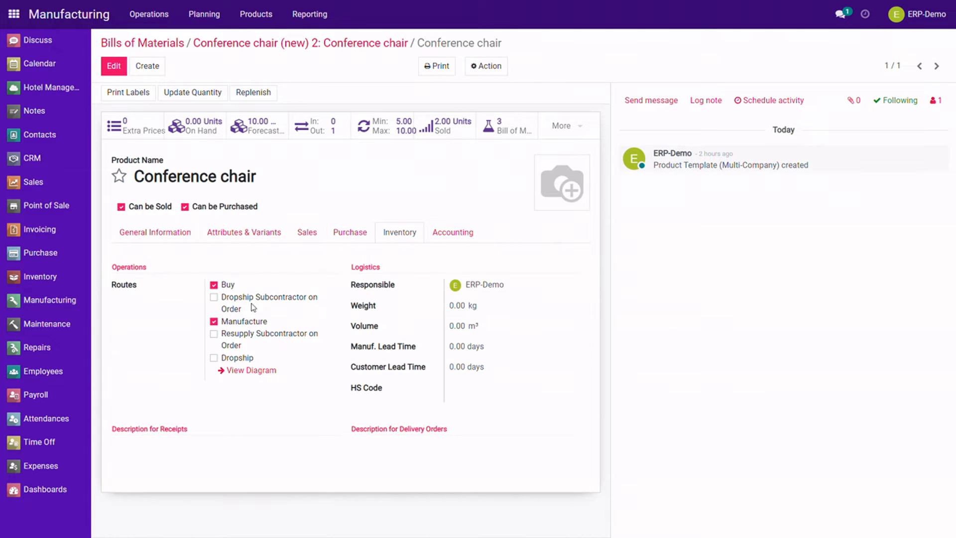
click(305, 231)
click(344, 233)
click(191, 281)
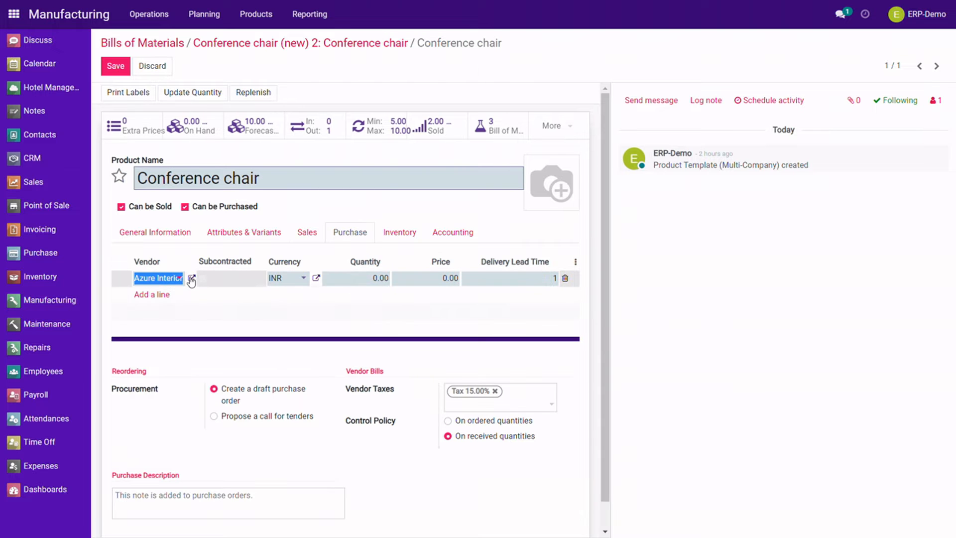
click(192, 279)
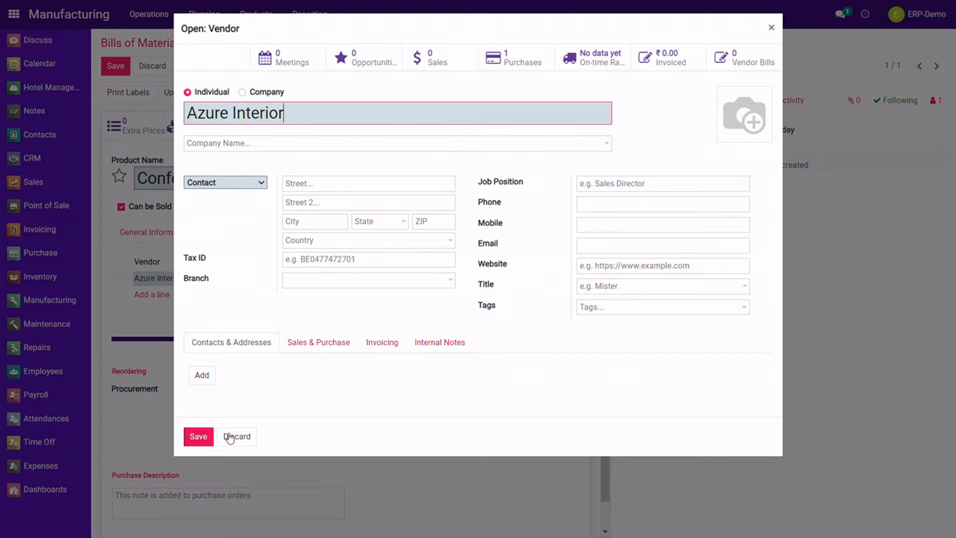
click(230, 437)
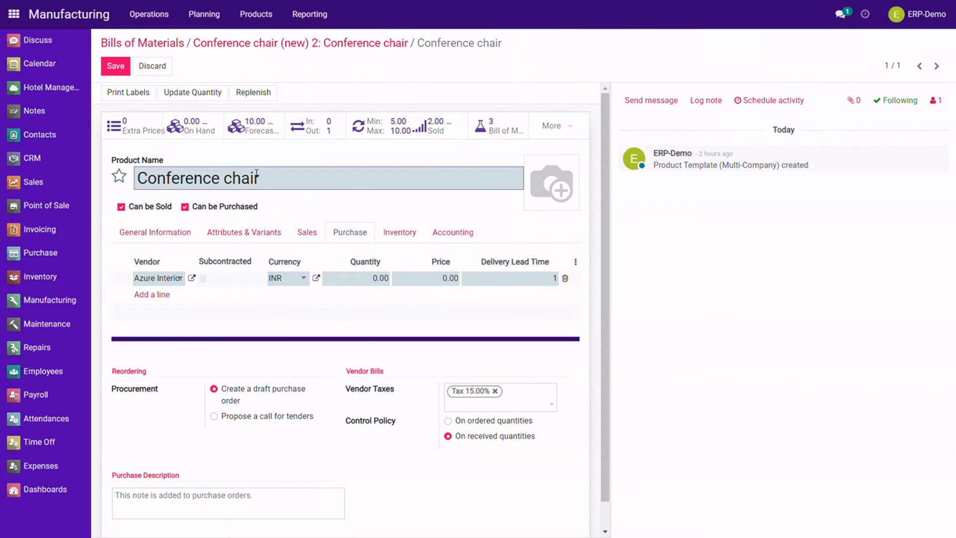
click(342, 42)
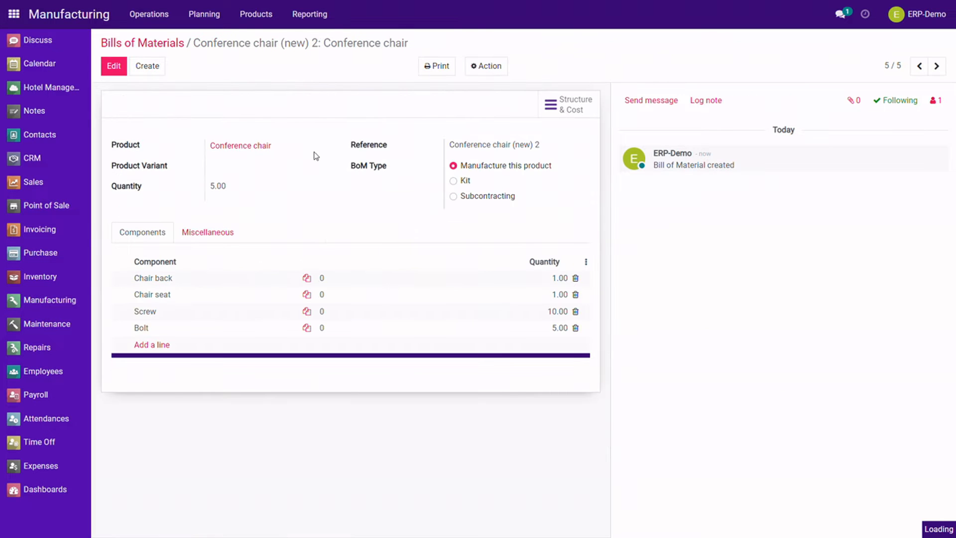
- Check the minimum and maximum quantities in the Conference chair's reordering rules
click(366, 131)
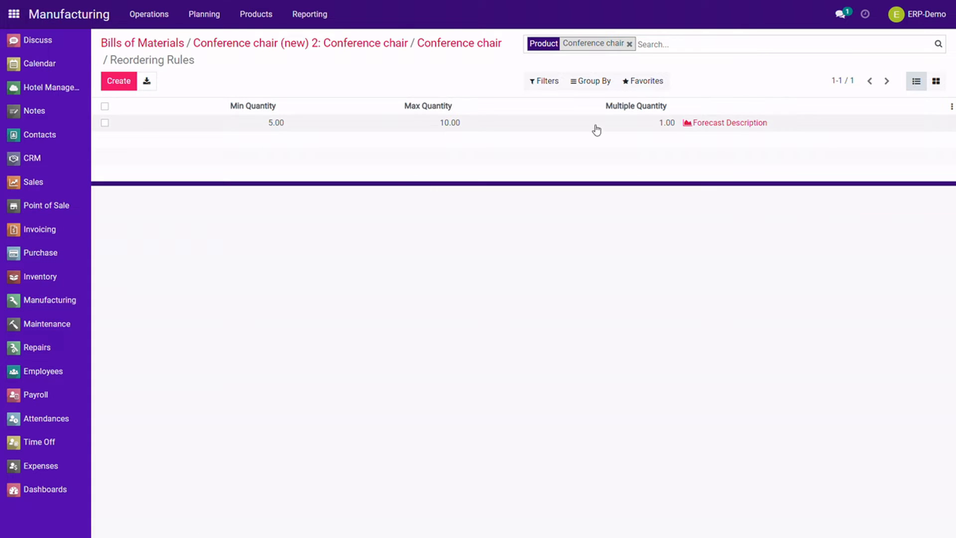
click(596, 130)
click(264, 103)
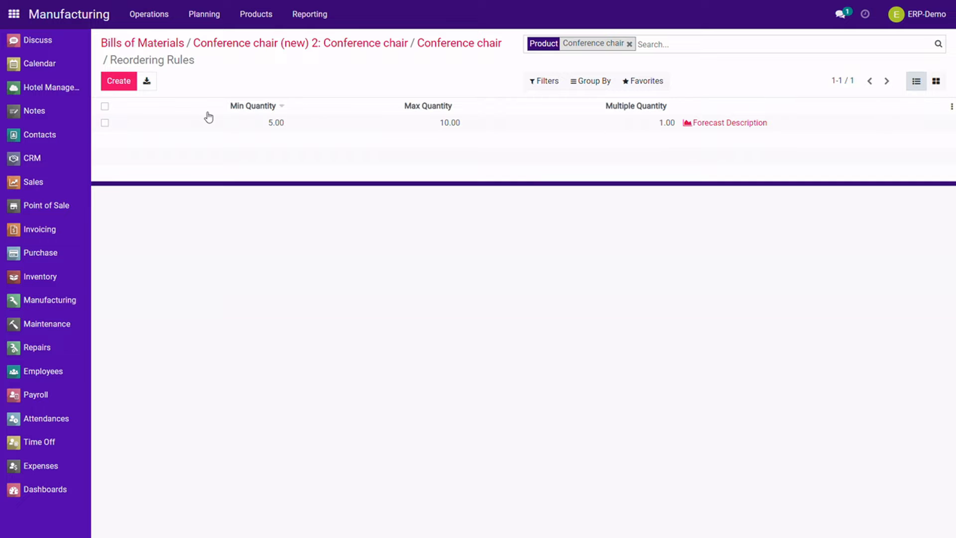
click(116, 81)
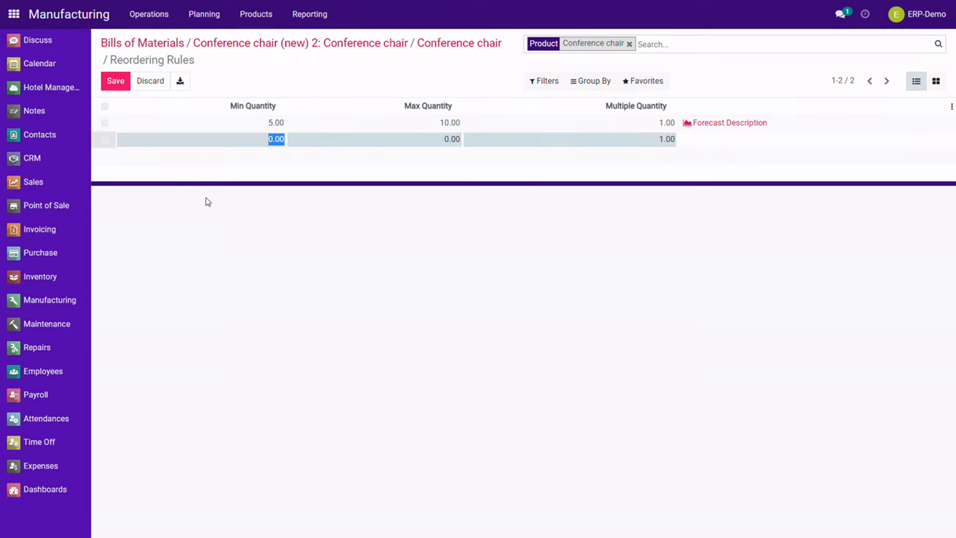
click(235, 126)
click(138, 82)
- Check the inventory routes and purchase vendor of the Chair back component from the bill of materials
click(367, 44)
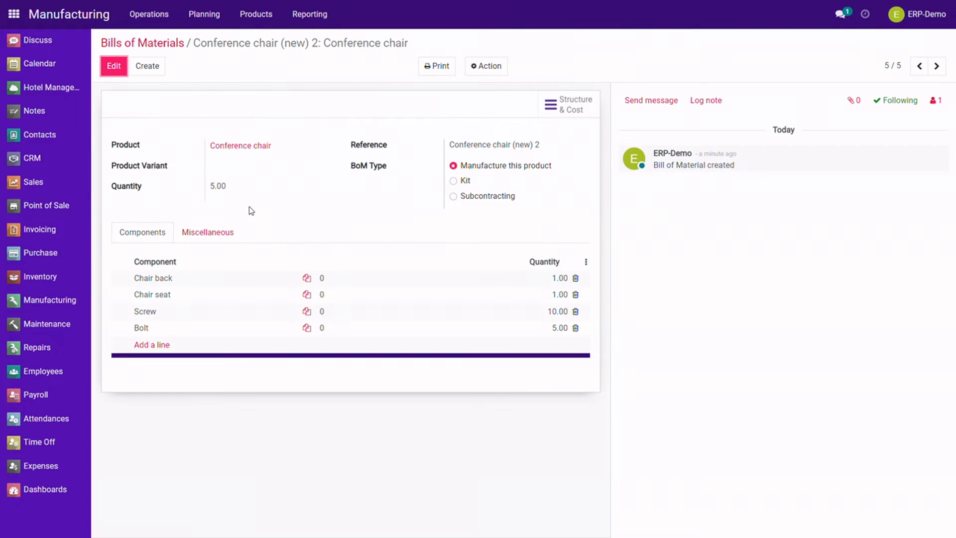
click(142, 278)
click(342, 277)
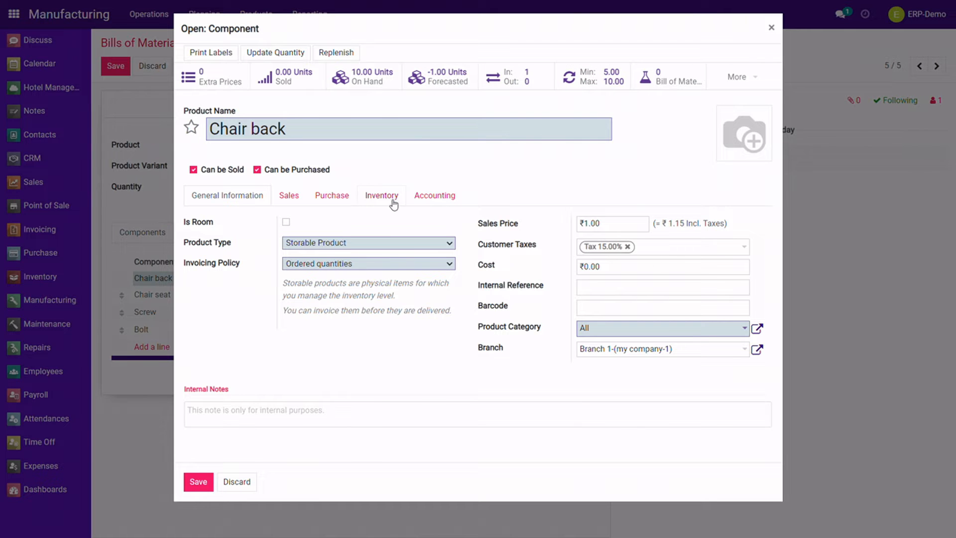
click(393, 202)
click(331, 196)
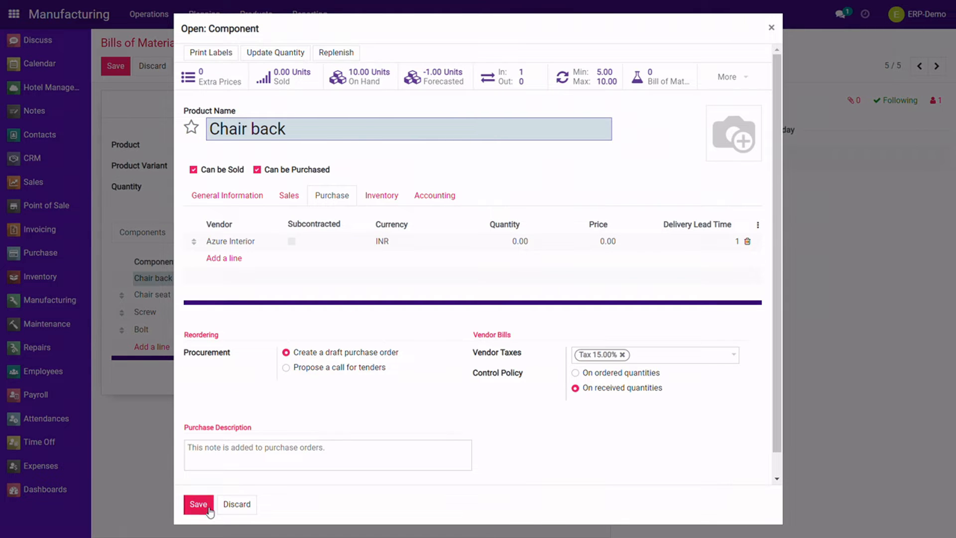
click(198, 504)
click(116, 66)
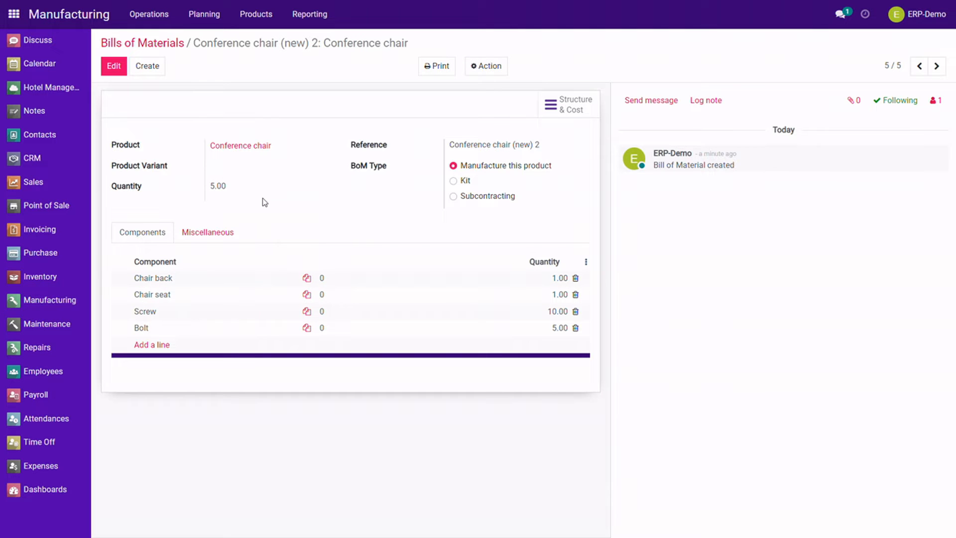
- Create a new sales quotation for the customer Admin
click(33, 182)
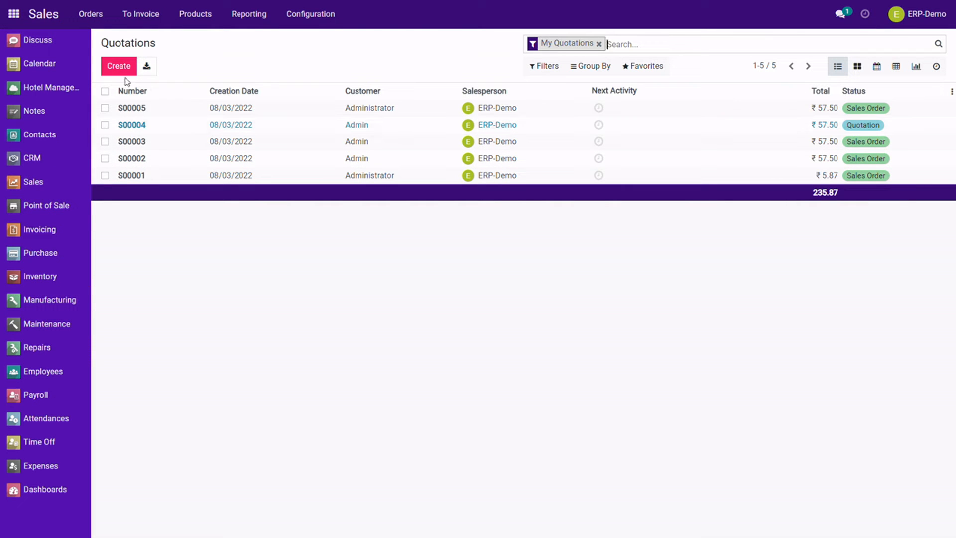
key(alt+c)
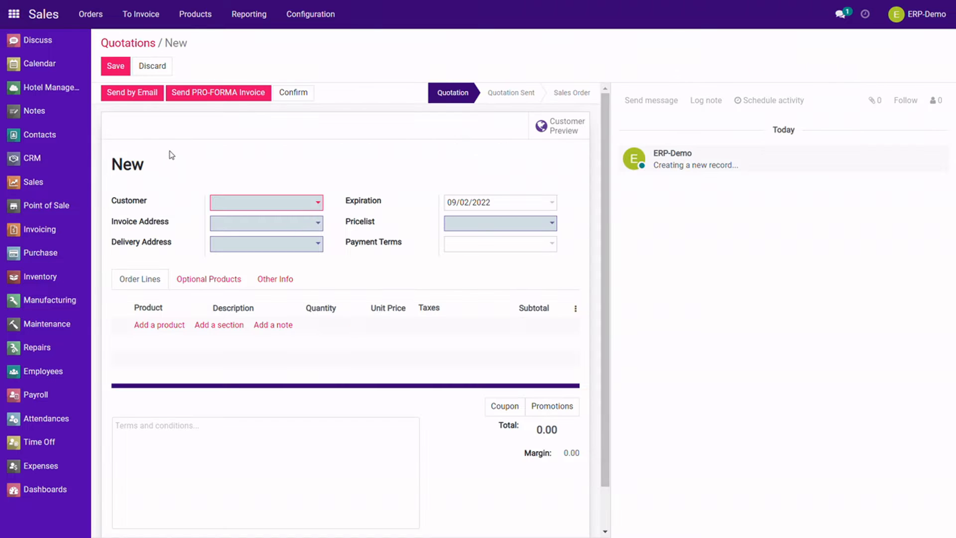
click(231, 203)
click(238, 219)
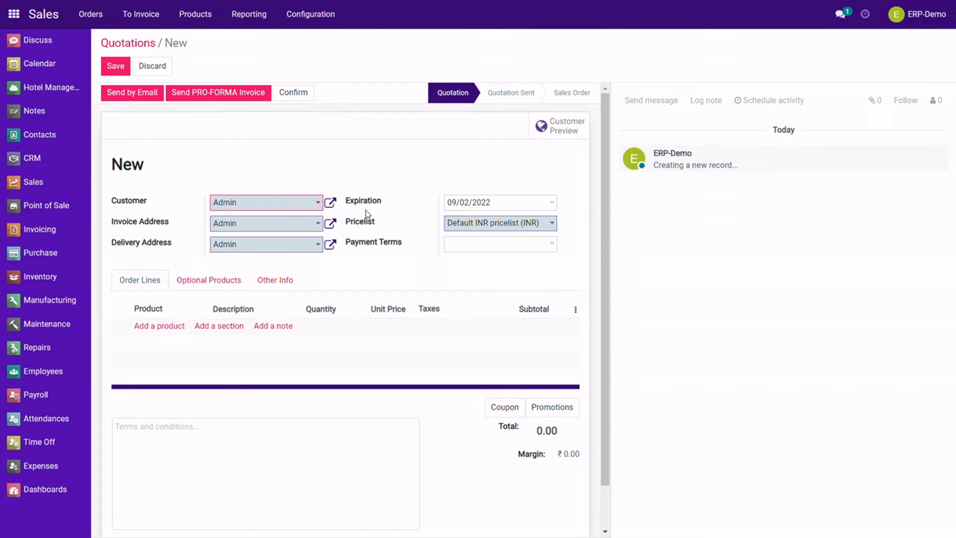
- Add the Conference chair to the order lines with a unit price of 50
click(168, 327)
text(con)
click(223, 345)
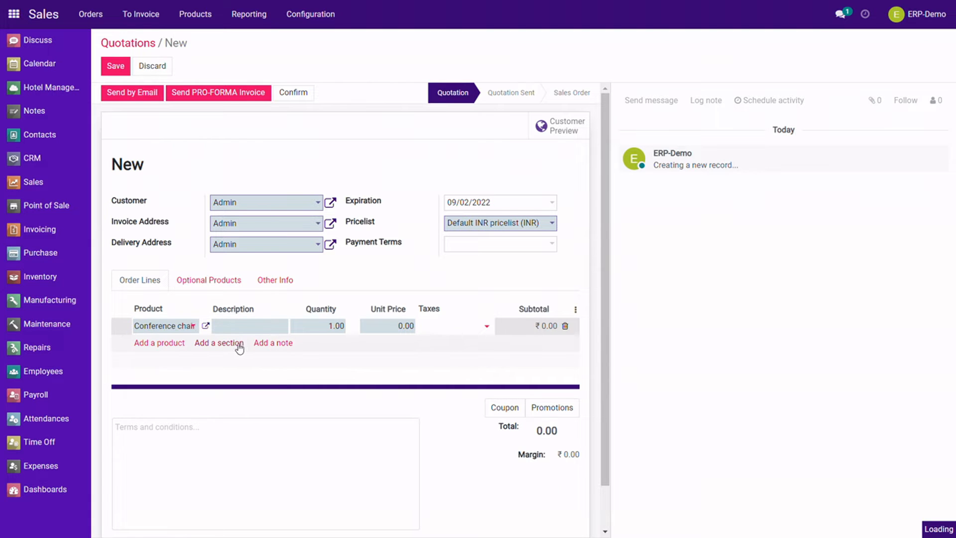
text(new)
key(BackSpace)
key(BackSpace)
key(BackSpace)
key(BackSpace)
click(393, 326)
text(50)
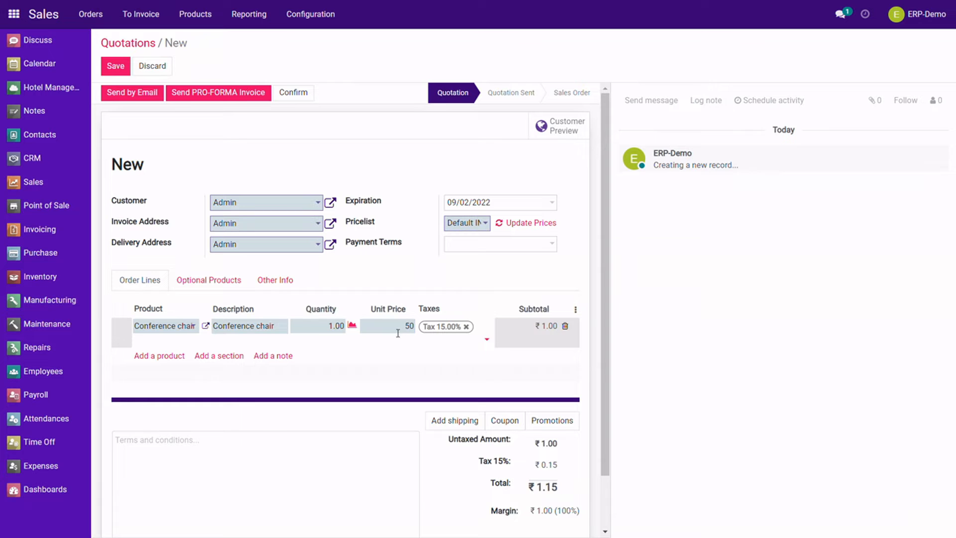
- Save the quotation and confirm it as a sales order
click(696, 324)
scroll(373, 223, down, 2)
scroll(412, 218, up, 2)
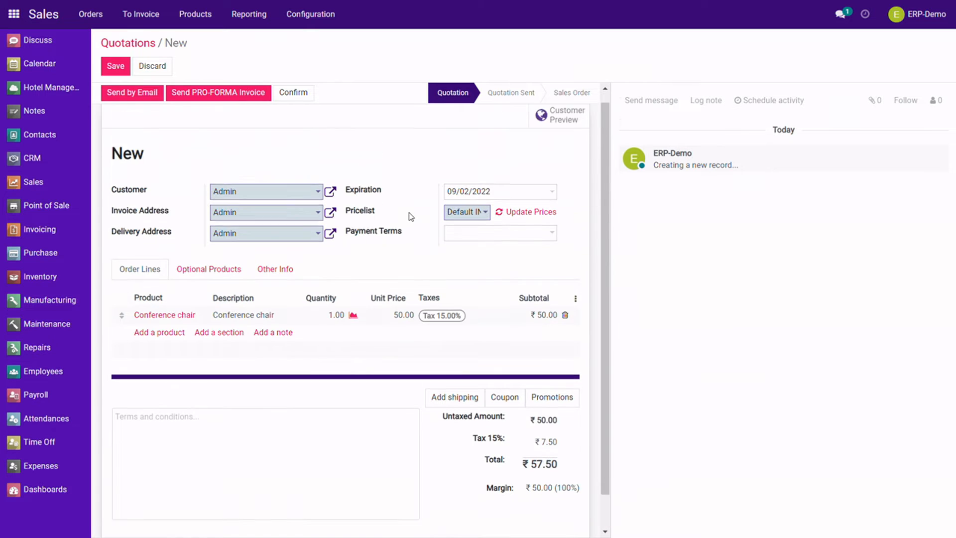
click(125, 69)
click(298, 97)
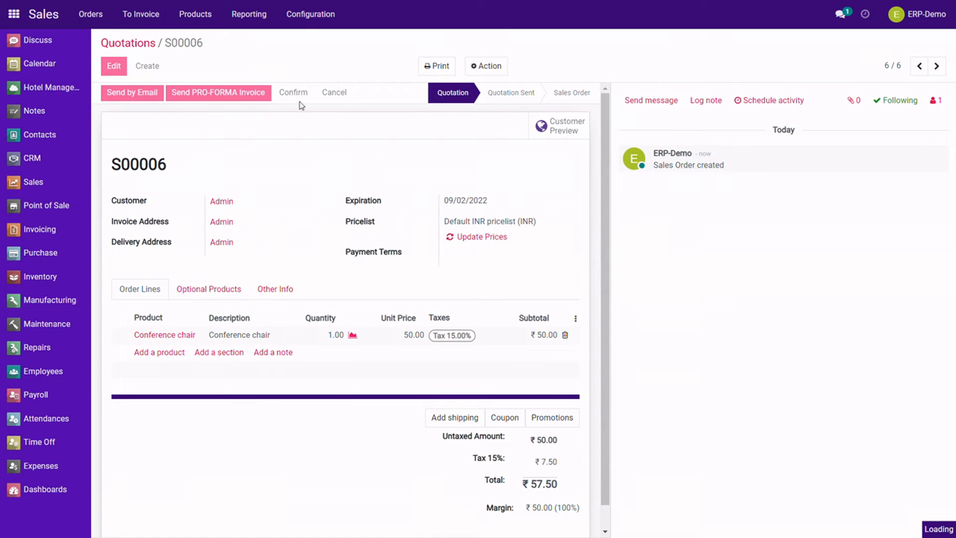
- Review the sales order's delivery and the Conference chair's purchase vendor and reordering rules, and return to the order
click(545, 132)
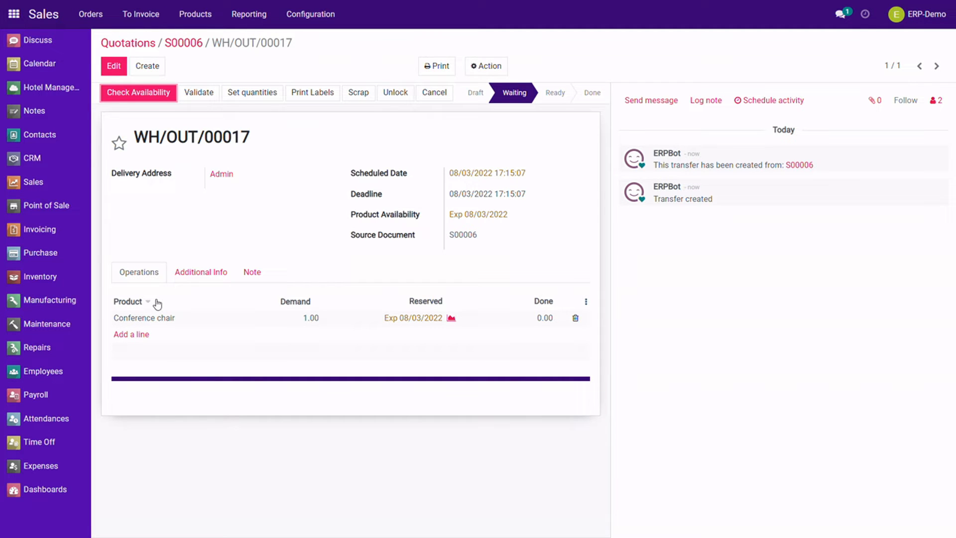
click(155, 319)
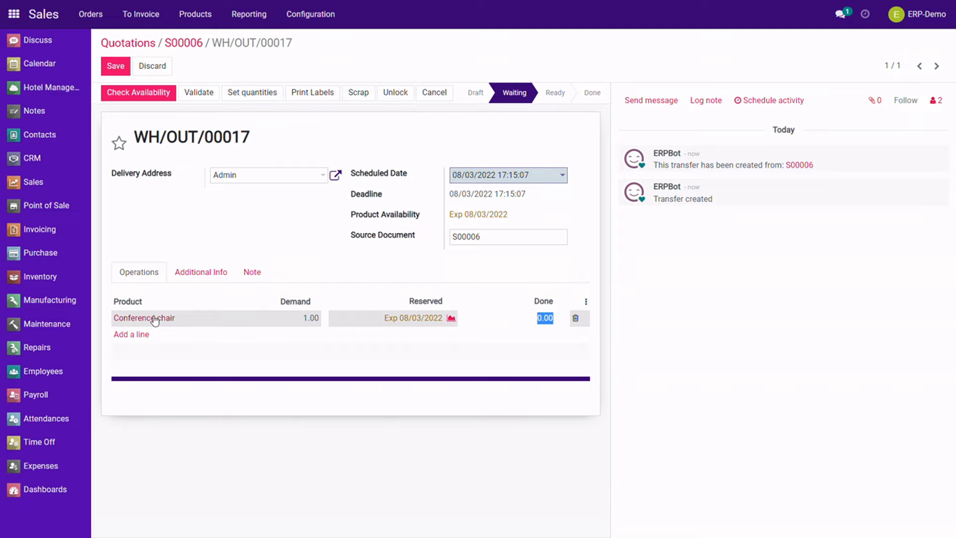
click(263, 245)
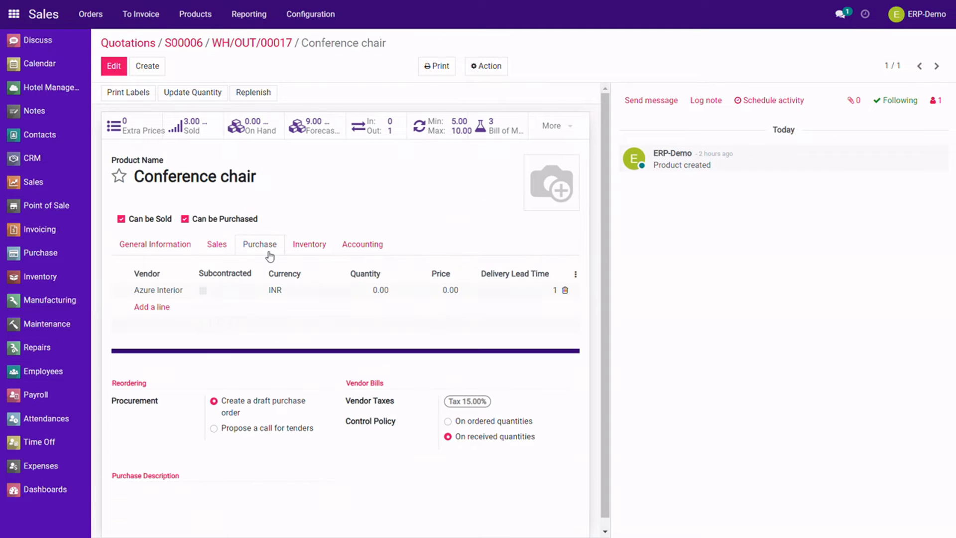
click(433, 129)
click(657, 111)
click(384, 193)
click(234, 49)
click(184, 43)
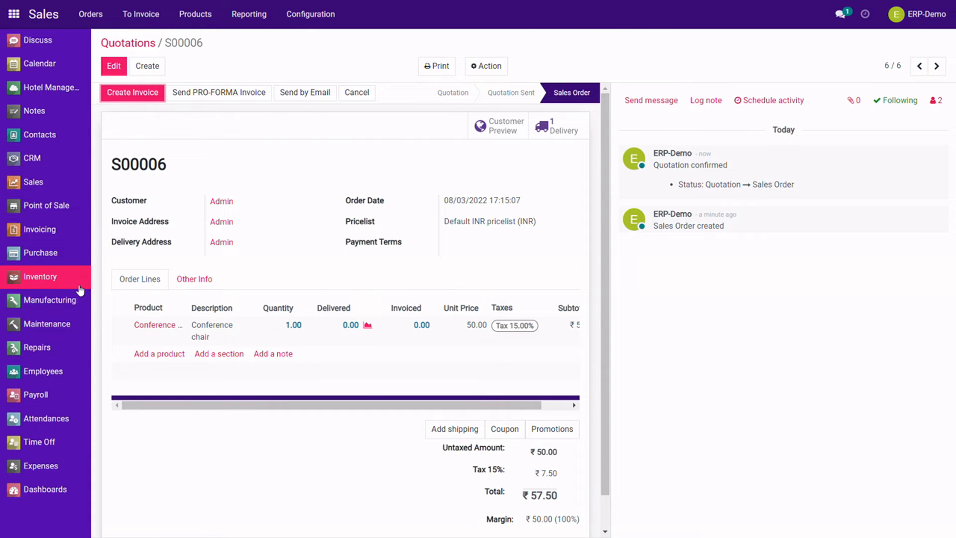
- Open the Replenishment report in Inventory
click(52, 278)
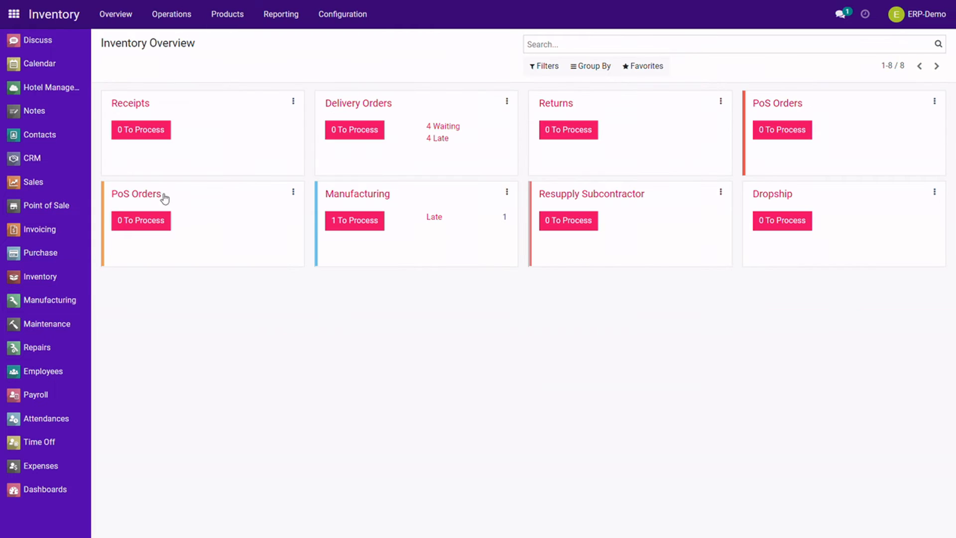
click(185, 15)
click(197, 75)
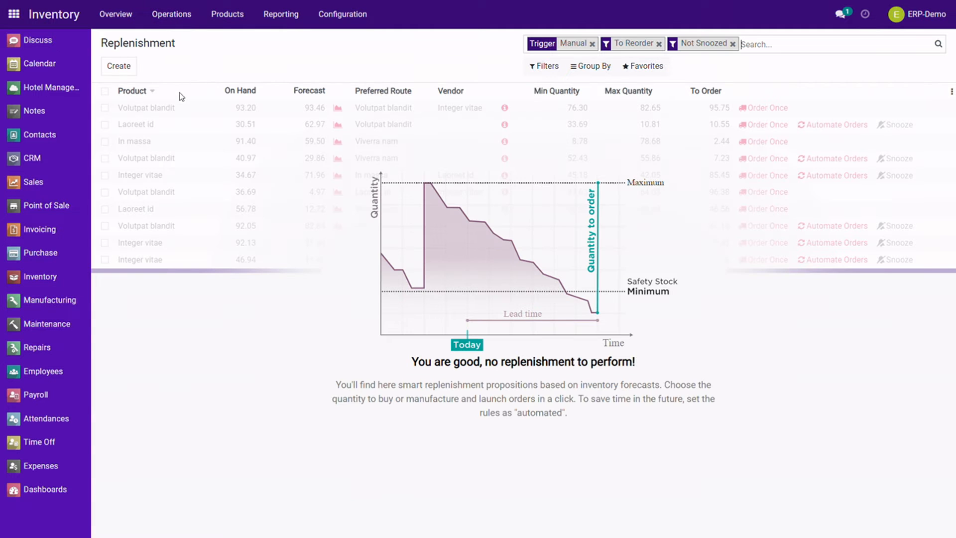
- Try to add a replenishment rule for the Conference chair with minimum quantity 5 and maximum quantity 10, and discard it
click(119, 65)
click(156, 111)
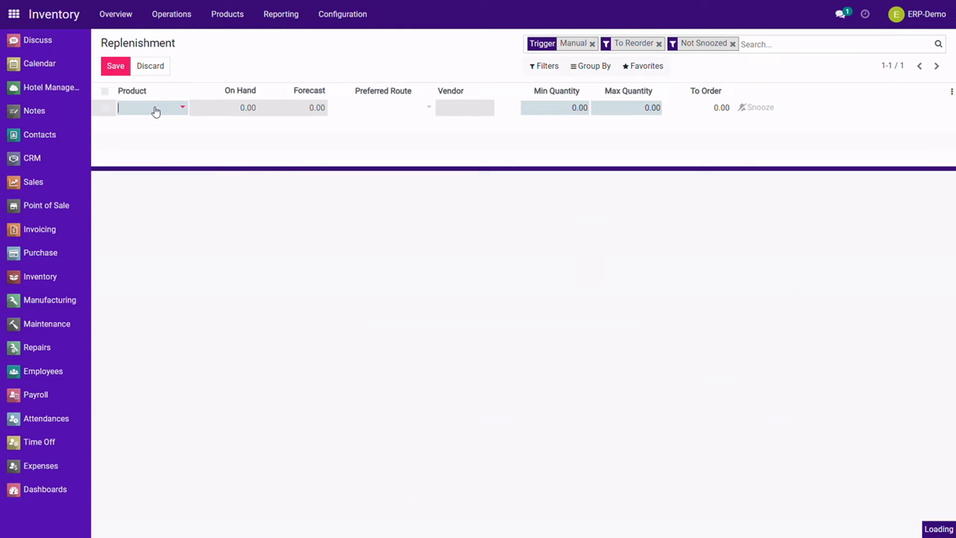
text(conf)
click(160, 128)
click(552, 108)
text(5)
click(640, 109)
text(10)
key(Return)
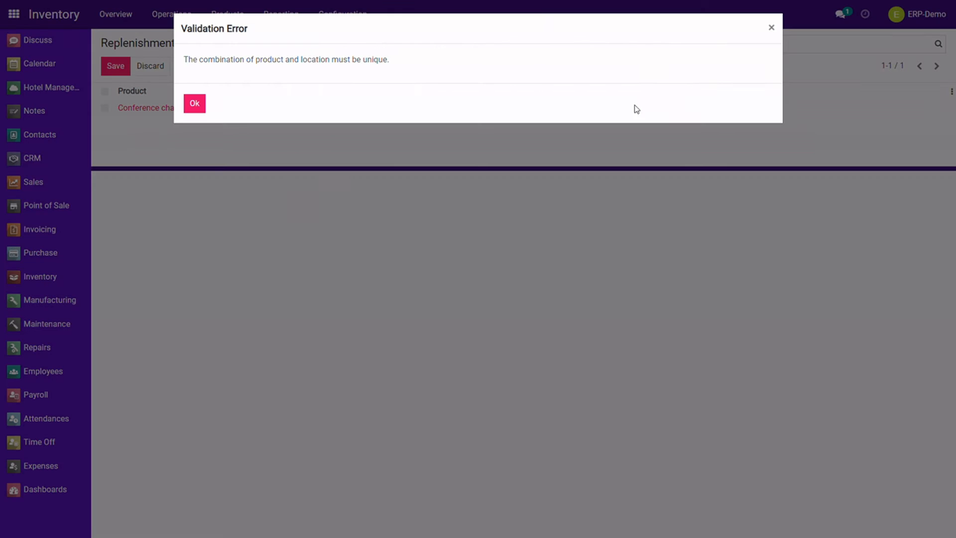
click(199, 106)
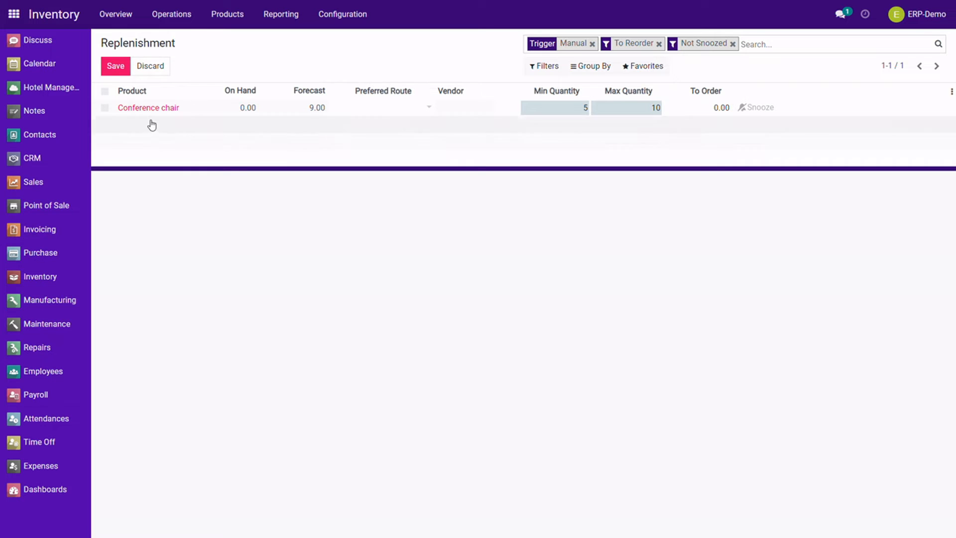
click(151, 72)
- Start a new replenishment line and choose the Conference chair as its product
click(180, 110)
click(181, 113)
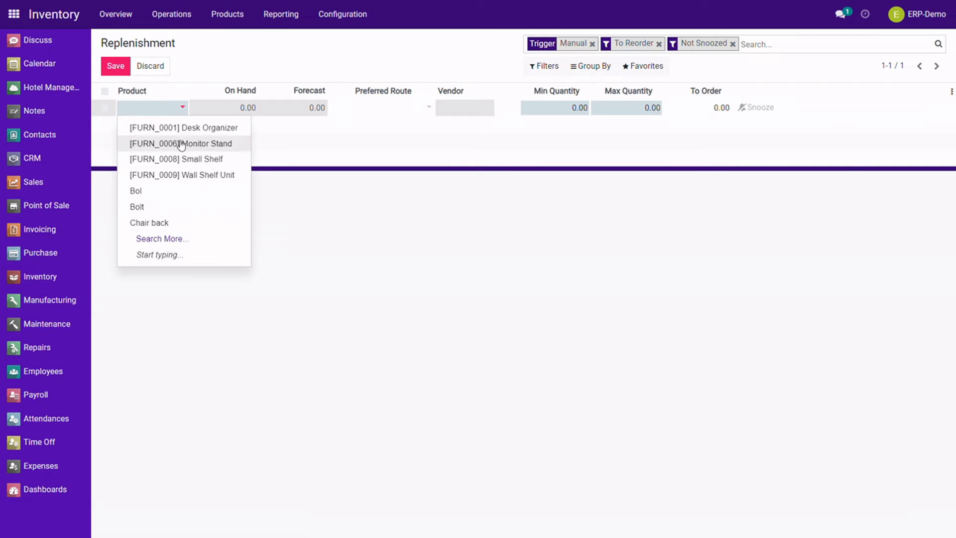
text(confere)
key(Return)
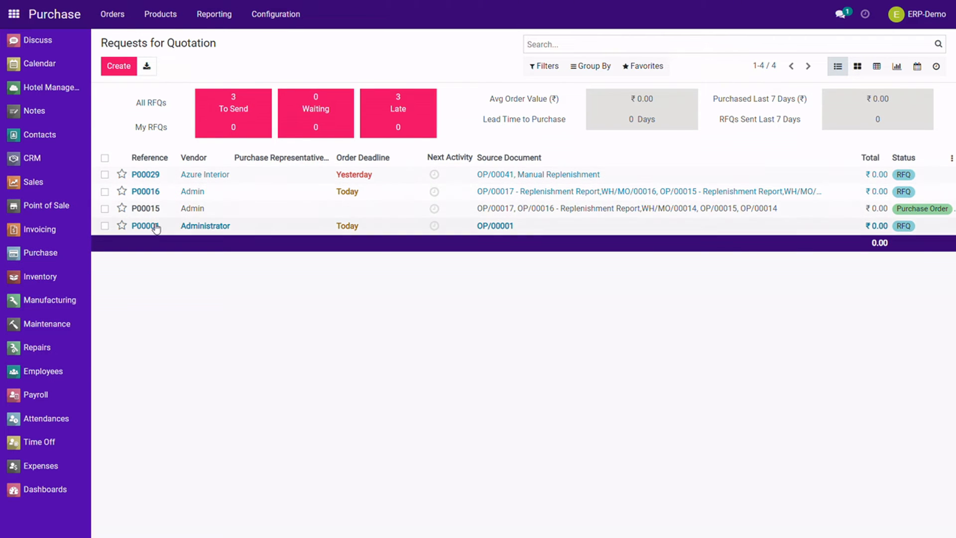
- Confirm the Admin vendor's open request for quotation for the chair components and validate the receipt of all its products
click(155, 194)
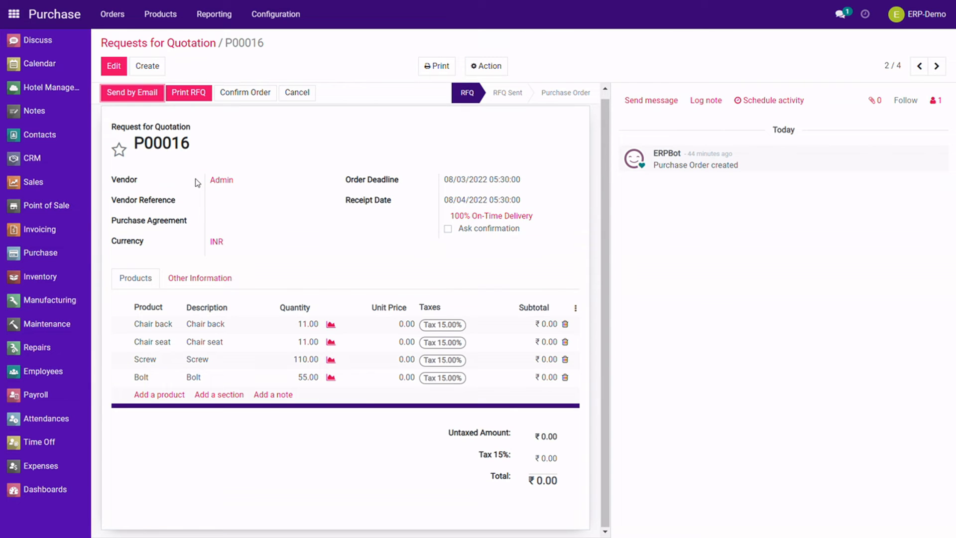
click(247, 95)
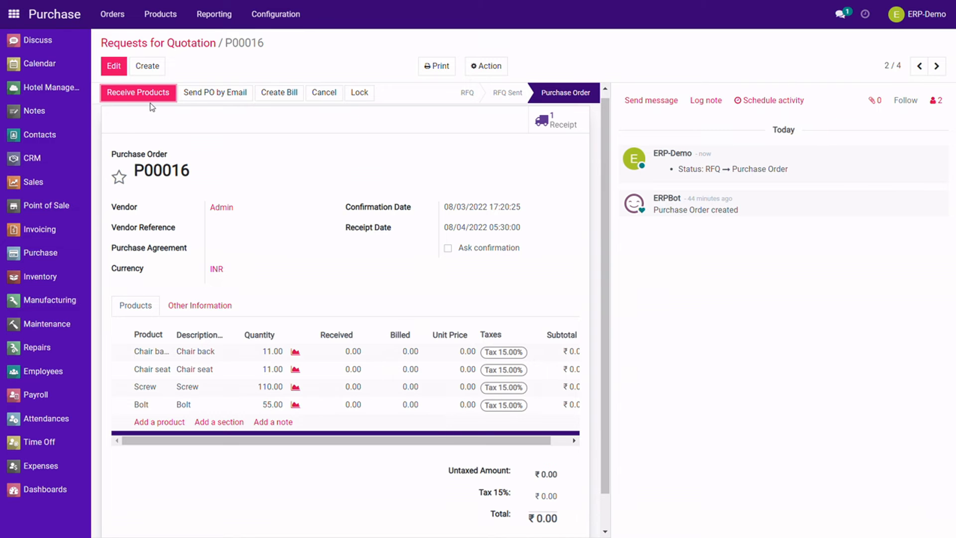
click(149, 95)
click(122, 92)
click(204, 127)
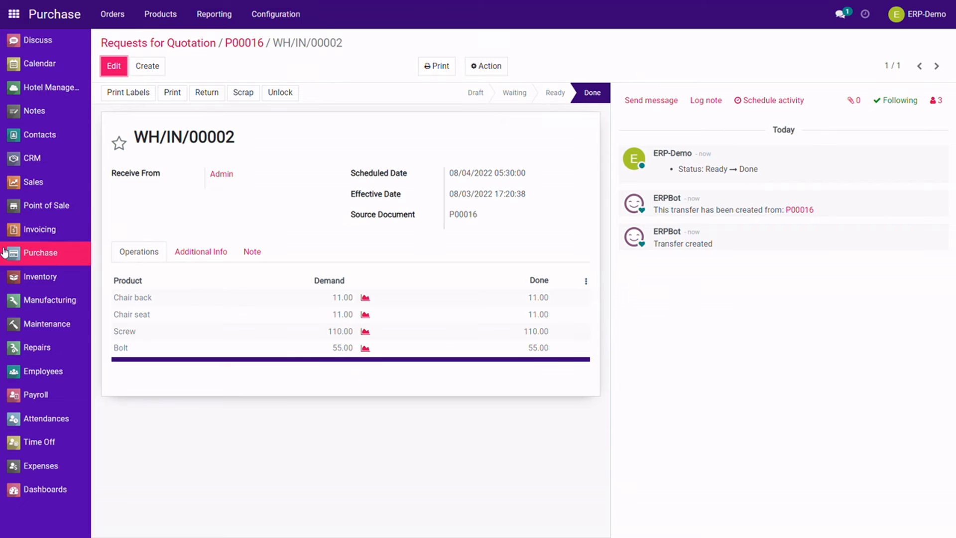
- Open the confirmed Conference chair order in Manufacturing and mark its full quantity as done
click(35, 300)
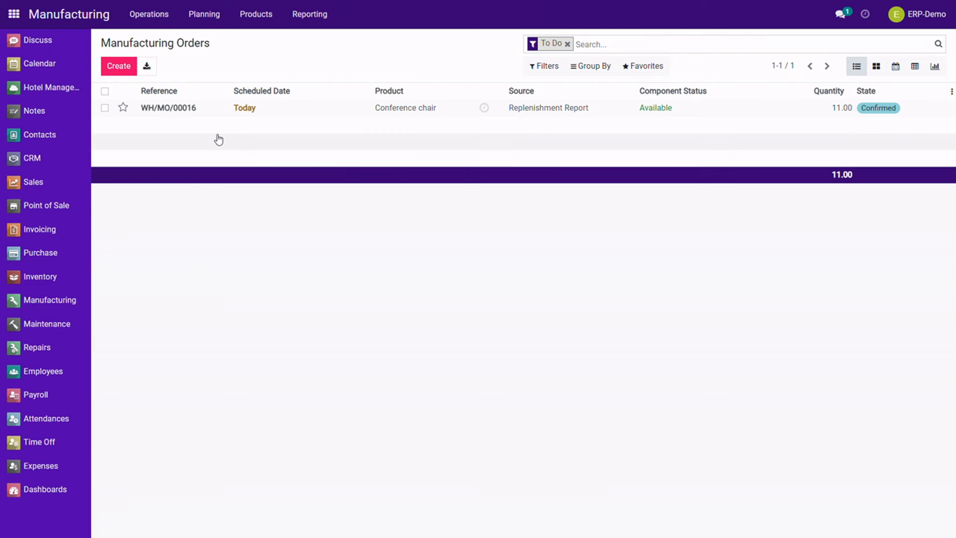
click(235, 112)
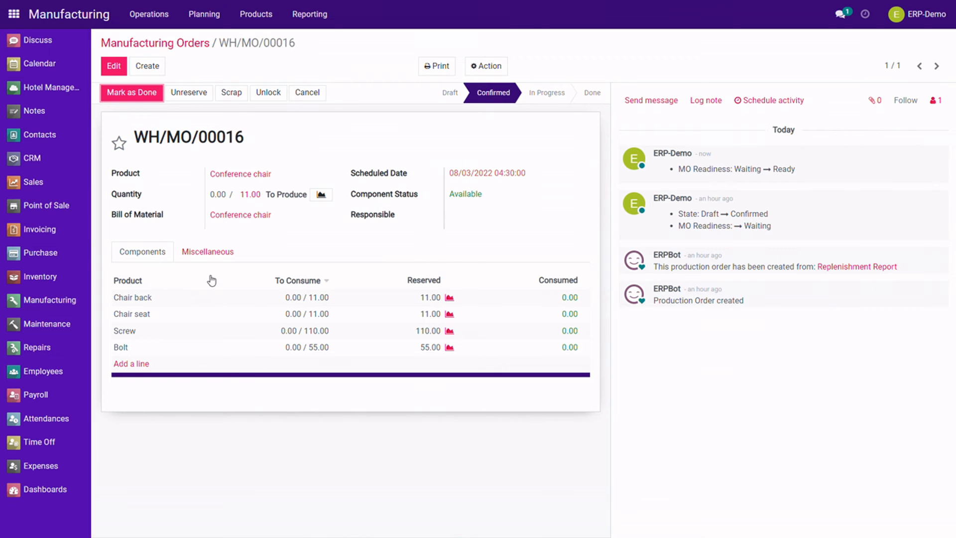
mouse_move(143, 214)
click(139, 96)
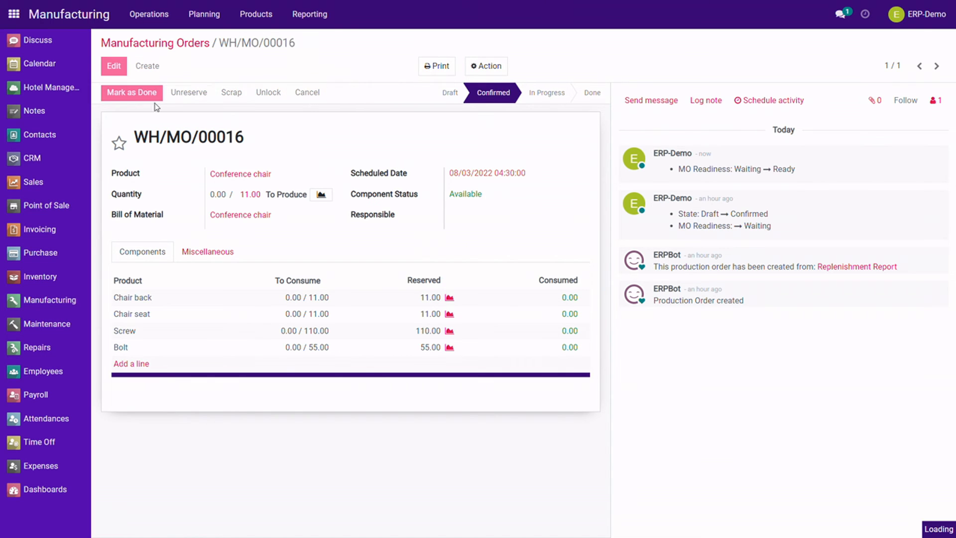
click(212, 128)
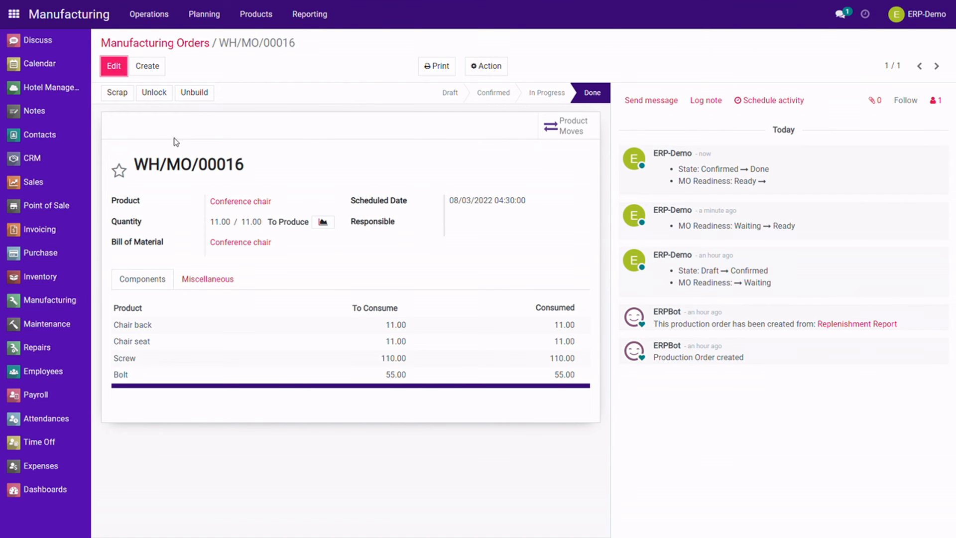
- Validate the delivery of the newest Conference chair sales order in Sales and return to the quotations list
click(40, 182)
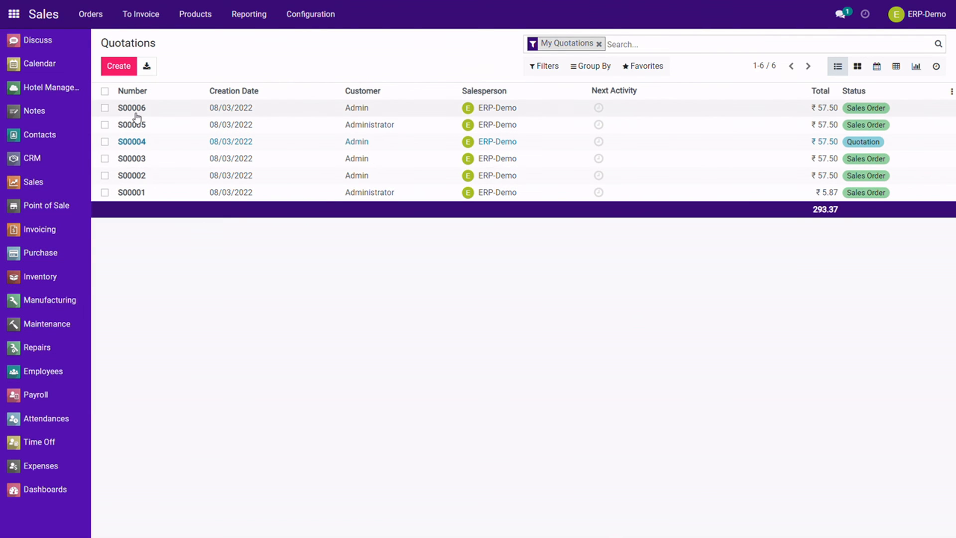
click(145, 107)
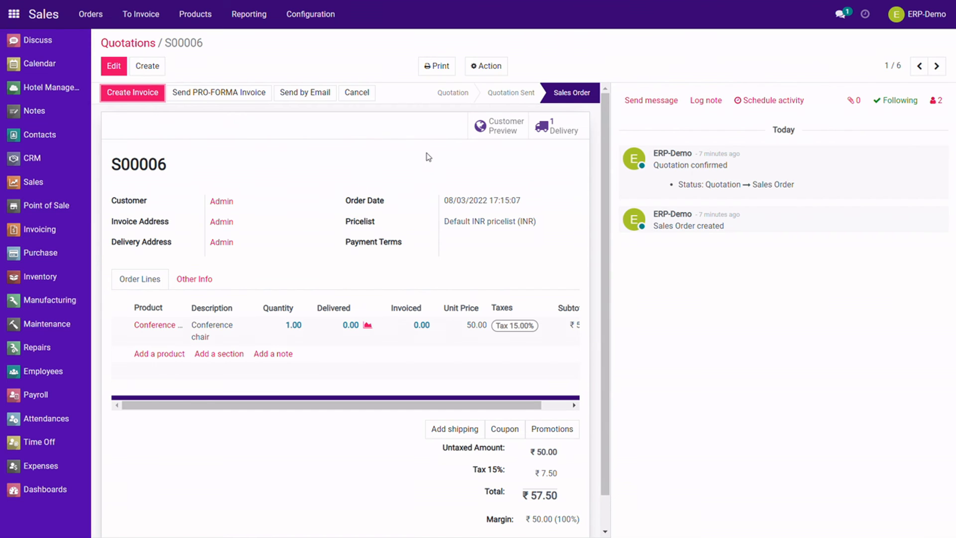
click(555, 127)
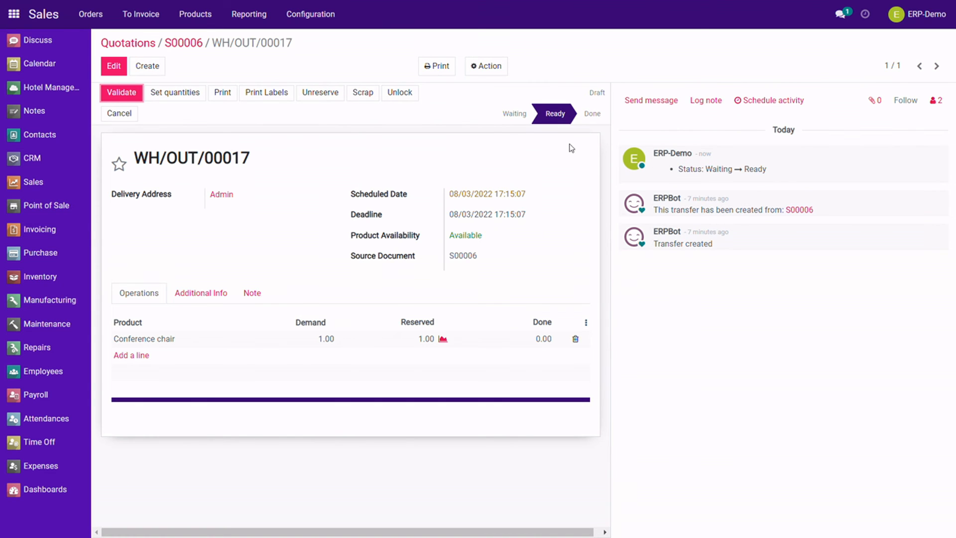
click(122, 92)
click(202, 126)
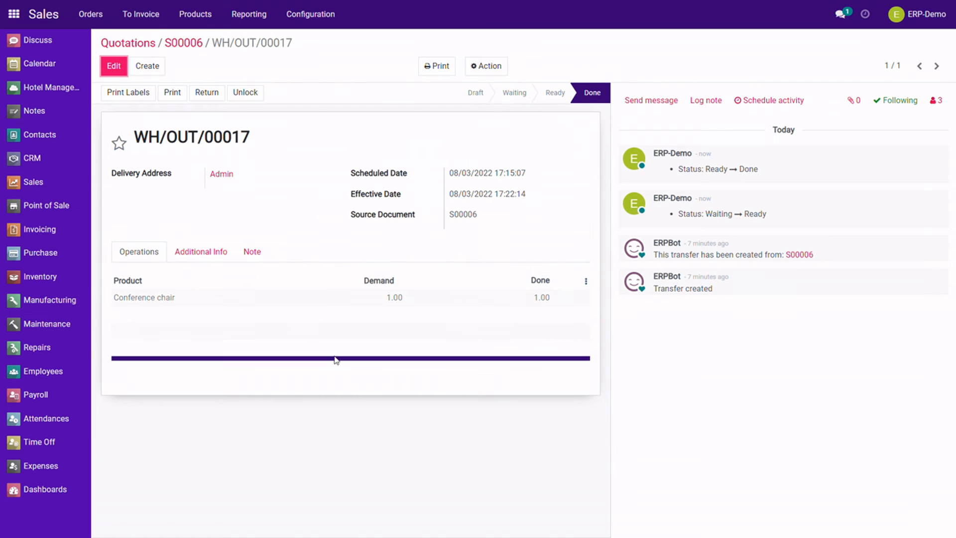
click(185, 43)
click(141, 44)
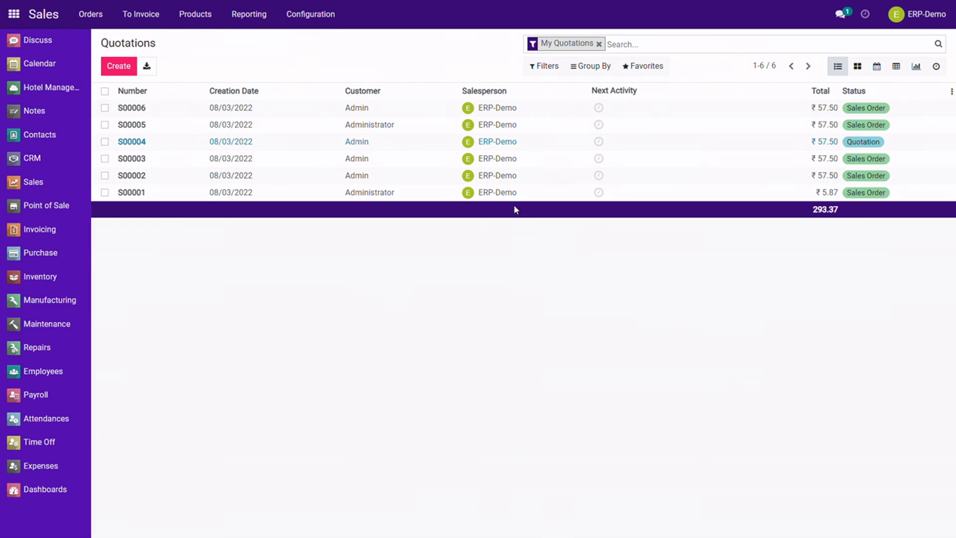
- Switch to Manufacturing and check the list of manufacturing orders to do
click(60, 299)
click(62, 307)
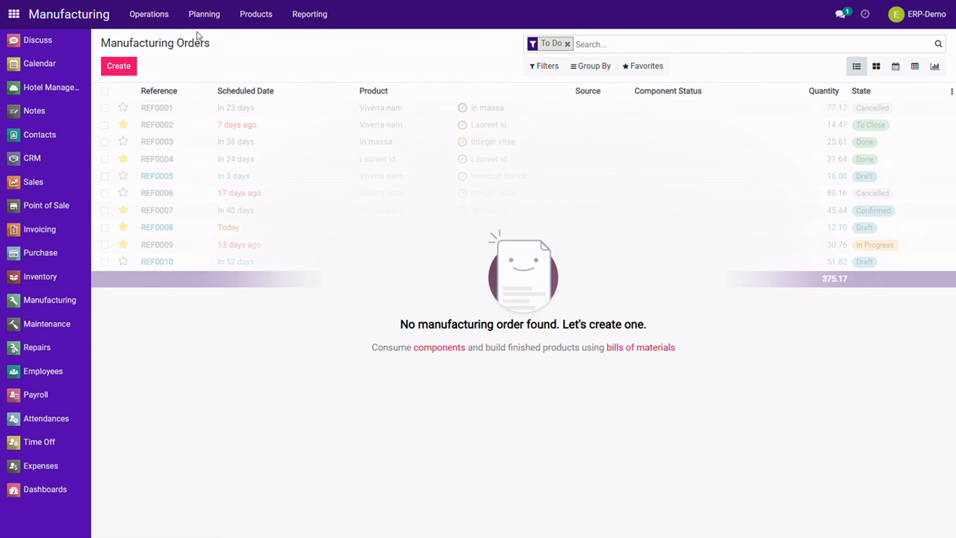
click(169, 25)
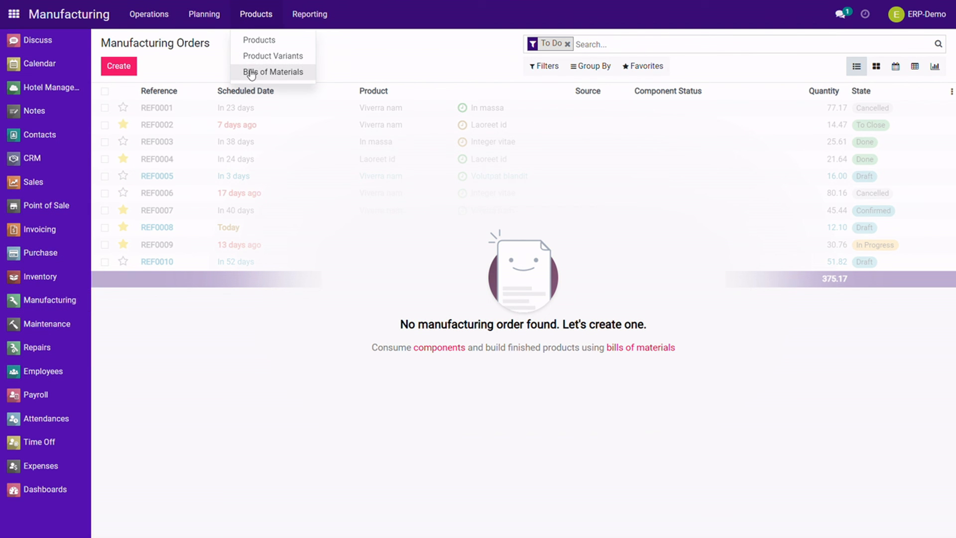
click(248, 70)
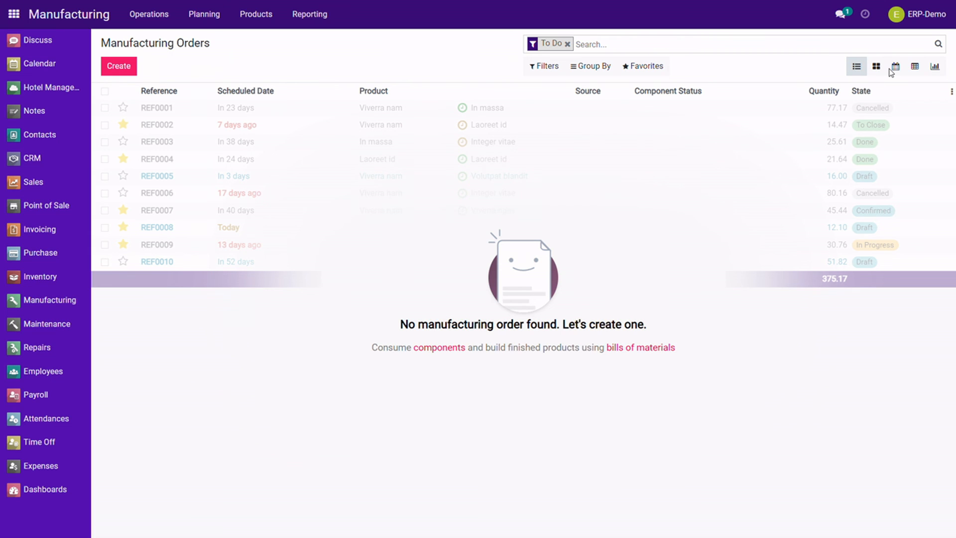